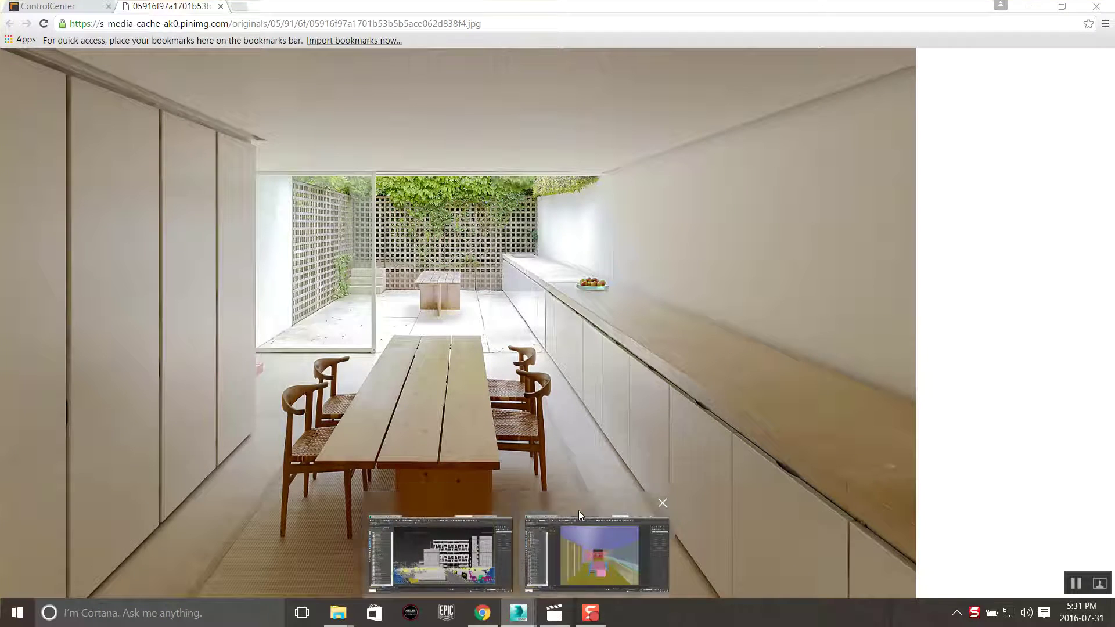
- Switch from the Chrome reference photo to the 3ds Max Corona render window
click(579, 511)
scroll(414, 211, down, 1)
scroll(383, 296, down, 1)
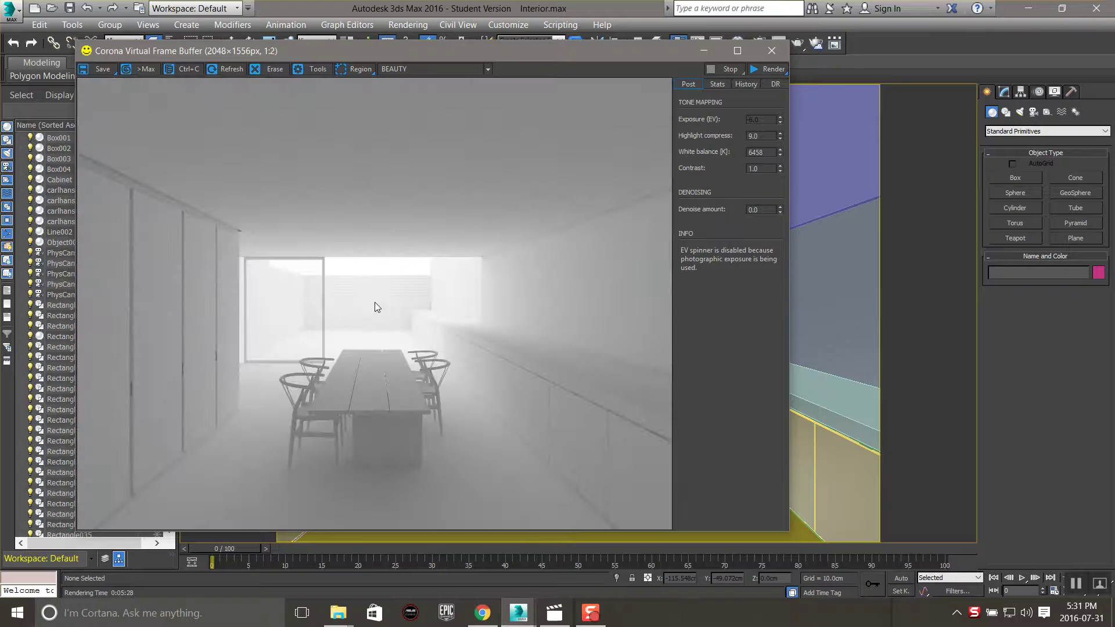
scroll(286, 324, up, 1)
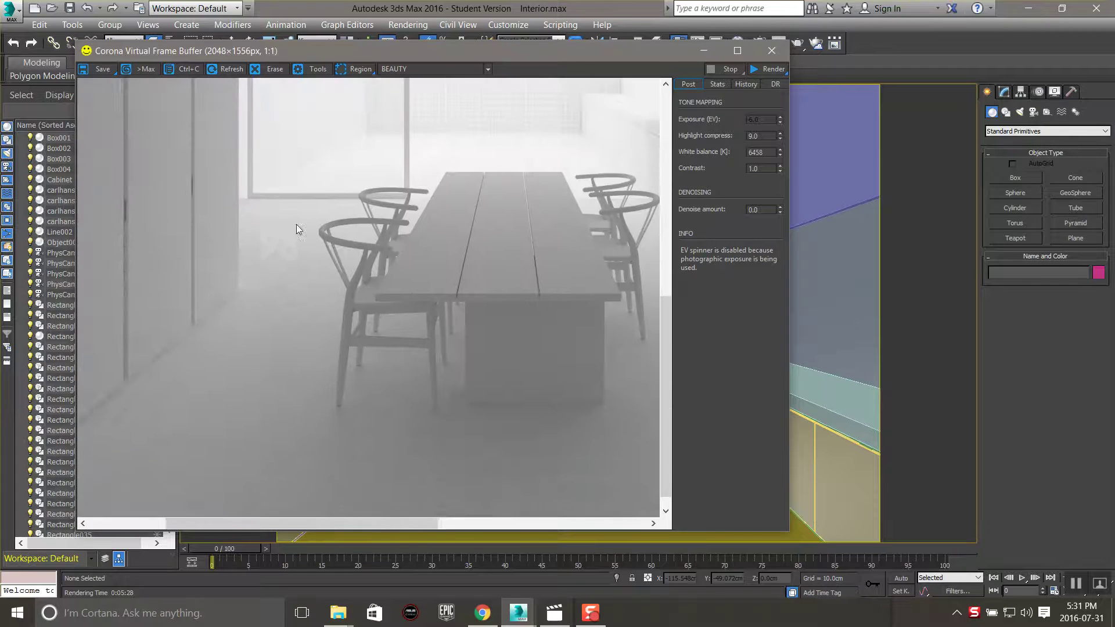
drag(249, 343, 322, 371)
scroll(321, 371, down, 1)
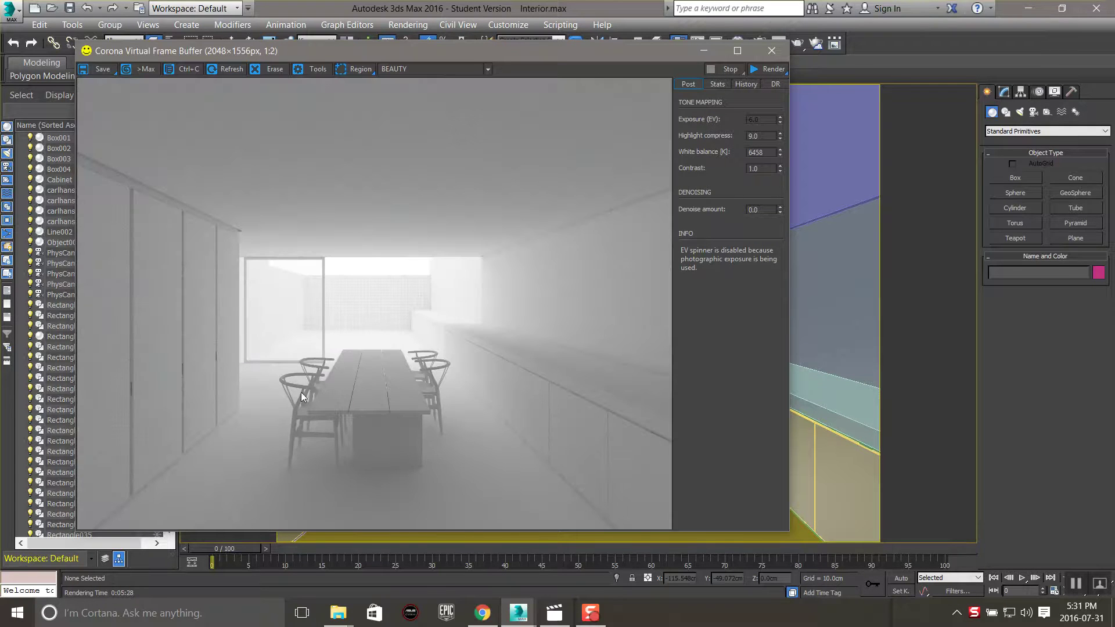
scroll(293, 406, up, 2)
- Pan the Corona render to inspect the chairs, table, window and kitchen counter edge
drag(408, 356, 323, 301)
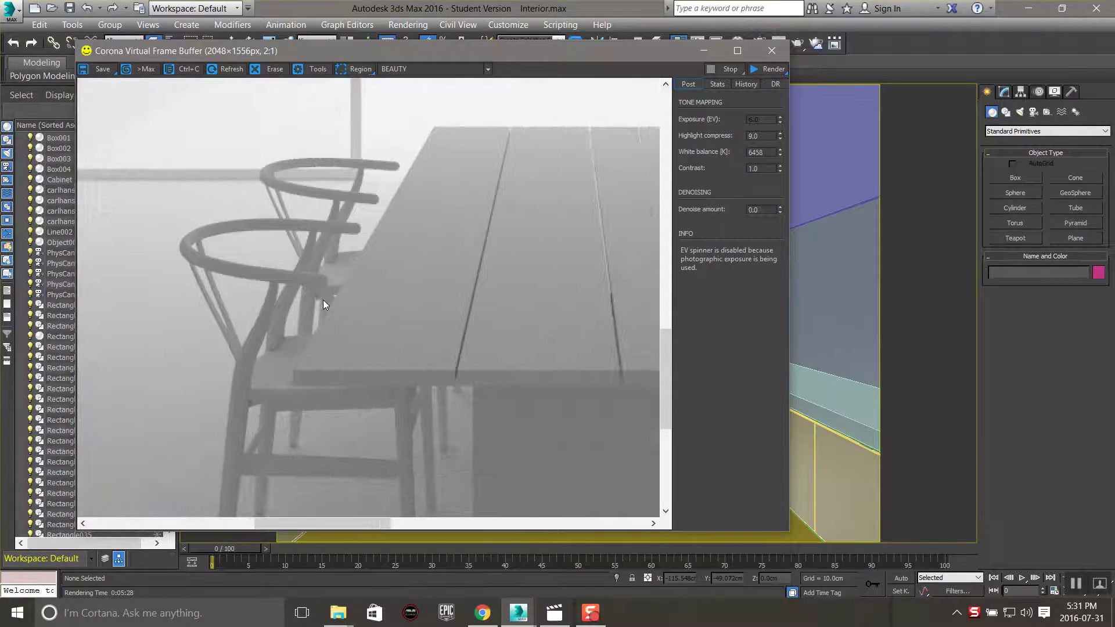
scroll(324, 305, down, 2)
scroll(292, 384, up, 1)
drag(557, 397, 396, 349)
scroll(405, 342, down, 1)
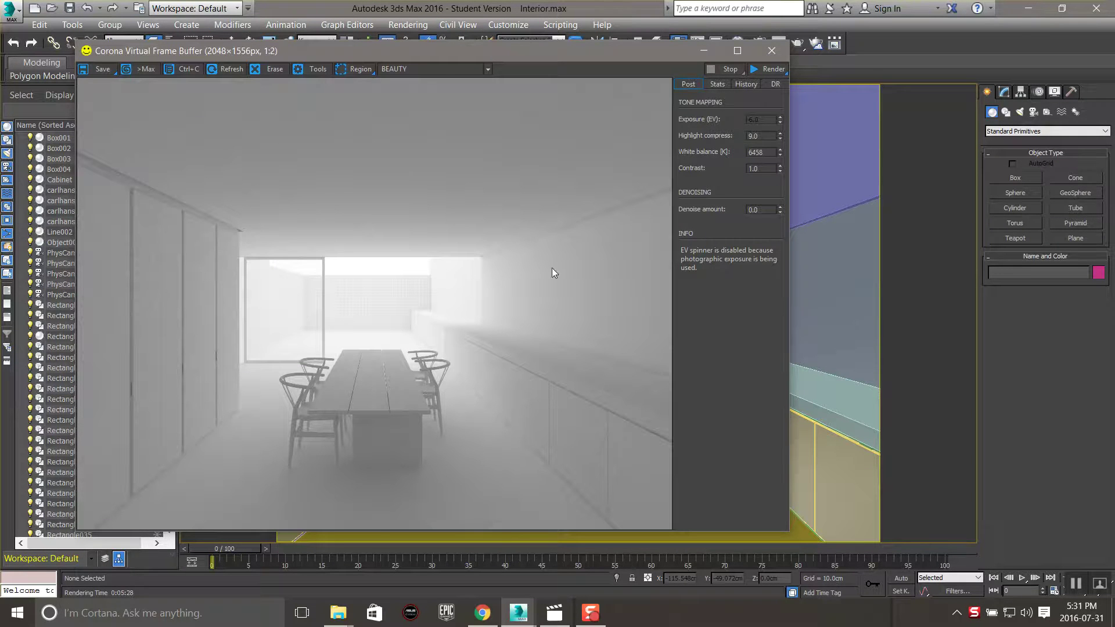
scroll(354, 305, up, 1)
mouse_move(354, 306)
mouse_down()
mouse_move(513, 174)
mouse_move(581, 244)
mouse_move(291, 229)
mouse_move(93, 398)
mouse_move(427, 210)
mouse_up()
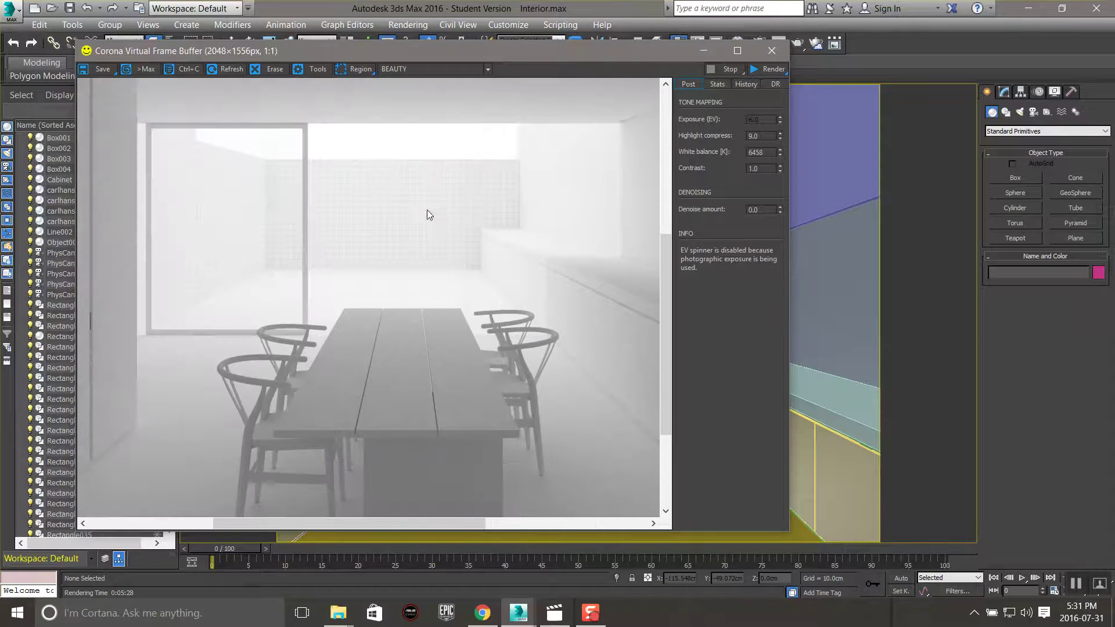
drag(421, 379, 259, 430)
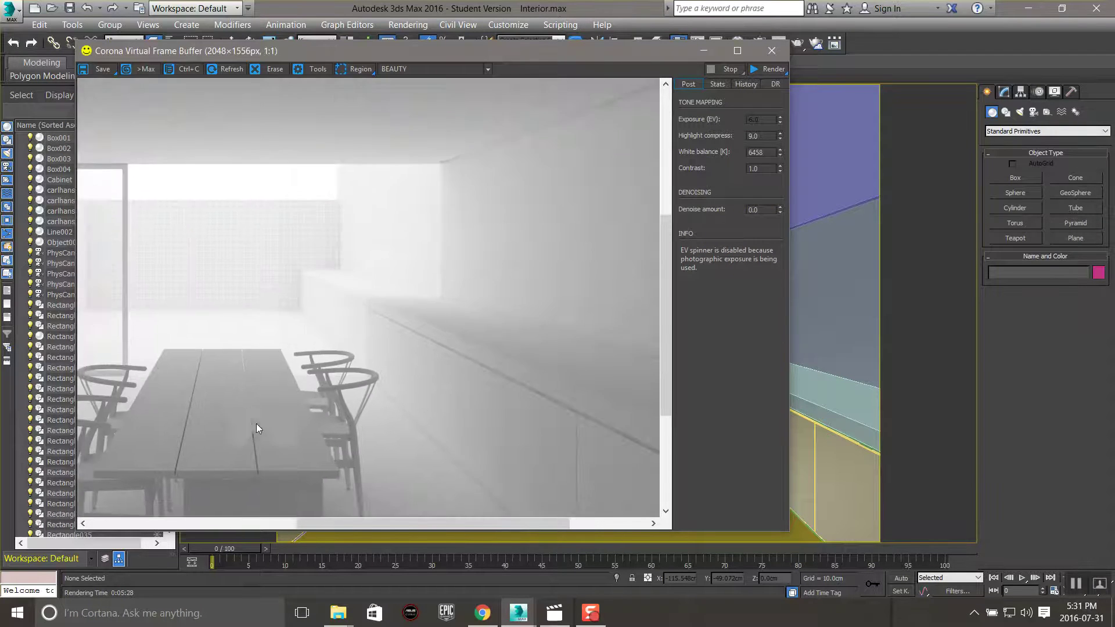
text(1)
drag(313, 327, 378, 320)
scroll(499, 313, up, 2)
drag(499, 314, 265, 260)
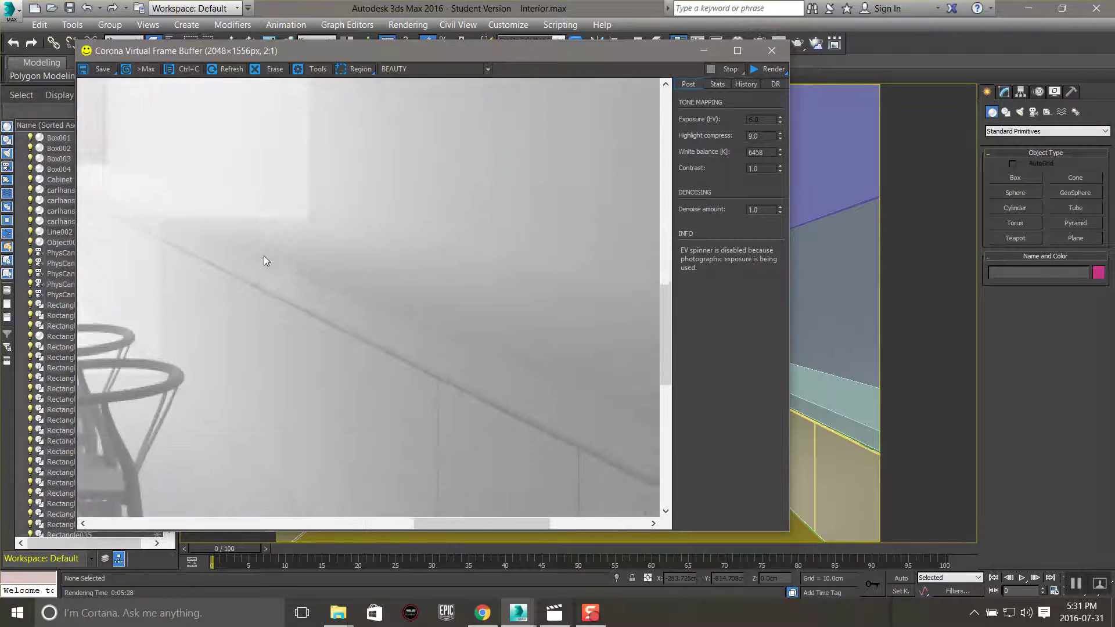
scroll(312, 274, down, 1)
scroll(560, 350, up, 1)
drag(561, 350, 473, 305)
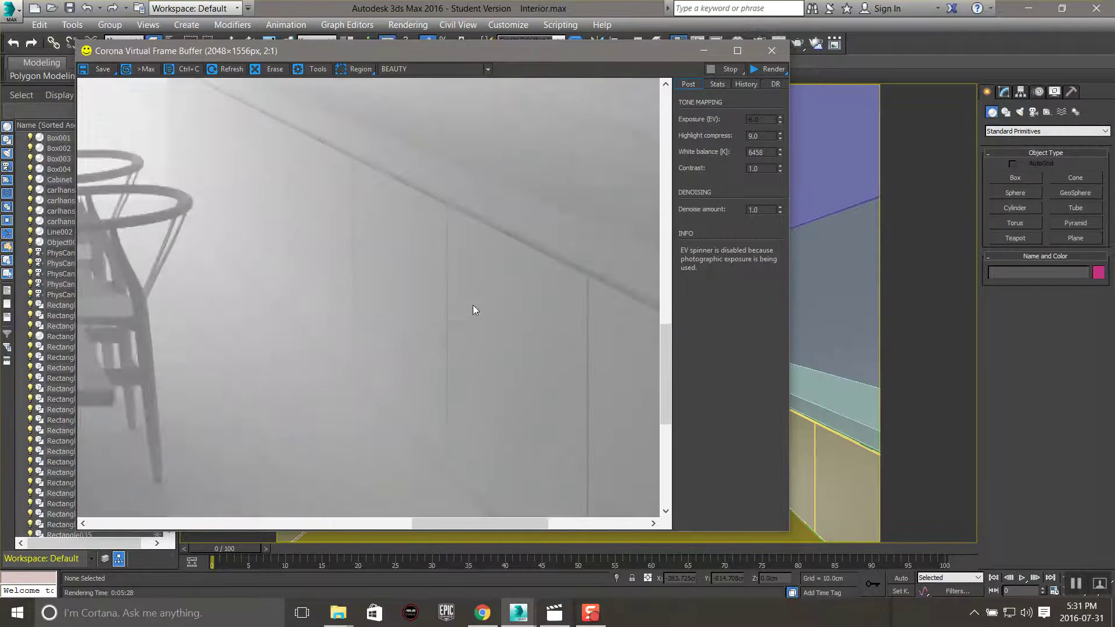
scroll(370, 313, down, 1)
drag(370, 313, 541, 332)
drag(441, 325, 400, 329)
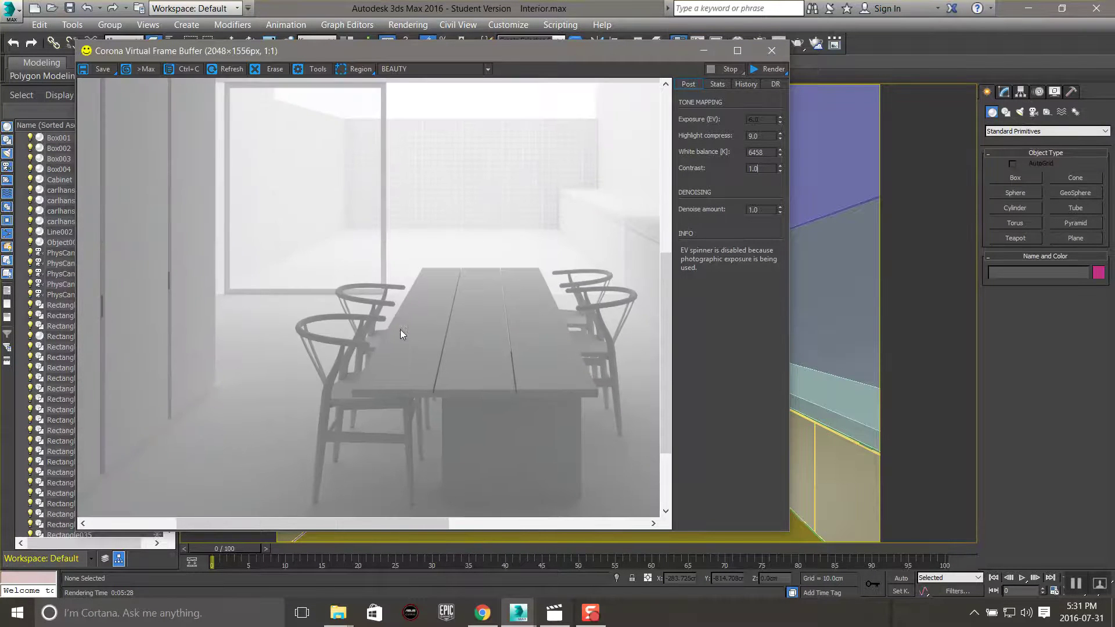
scroll(400, 329, down, 1)
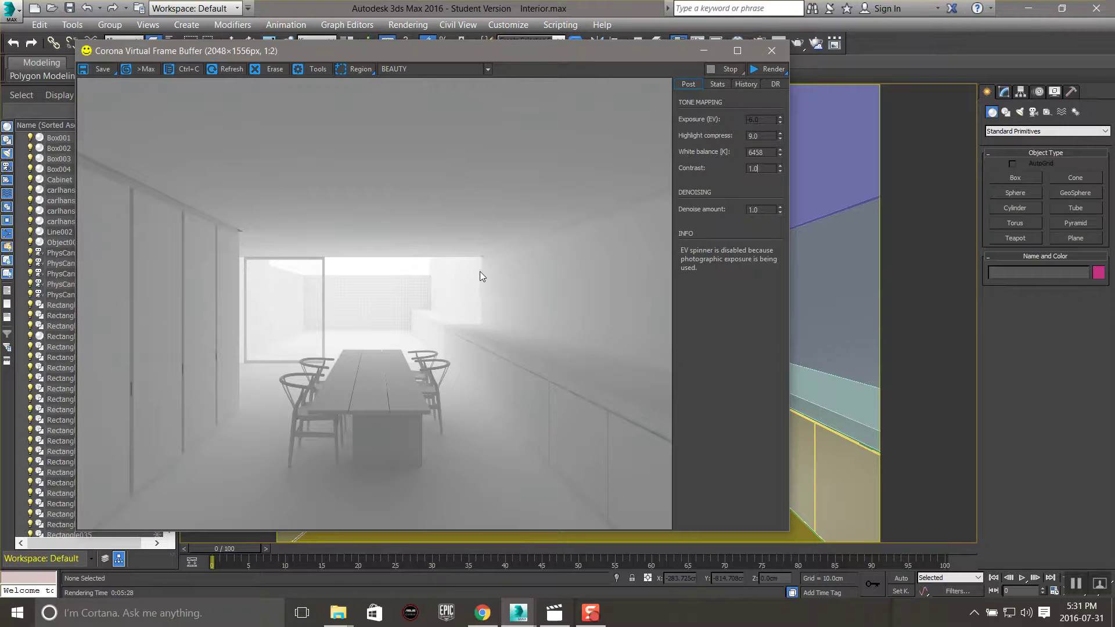
- Move the render window aside, bring up Environment and Effects (8), then minimize it
drag(542, 57, 739, 80)
key(8)
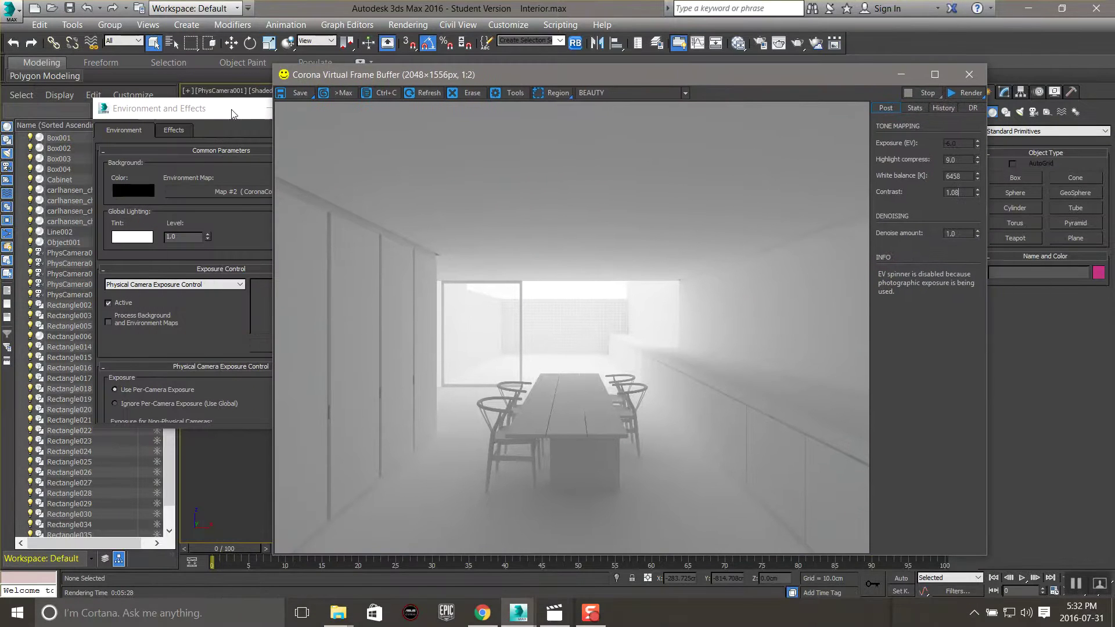
click(237, 108)
drag(206, 108, 196, 78)
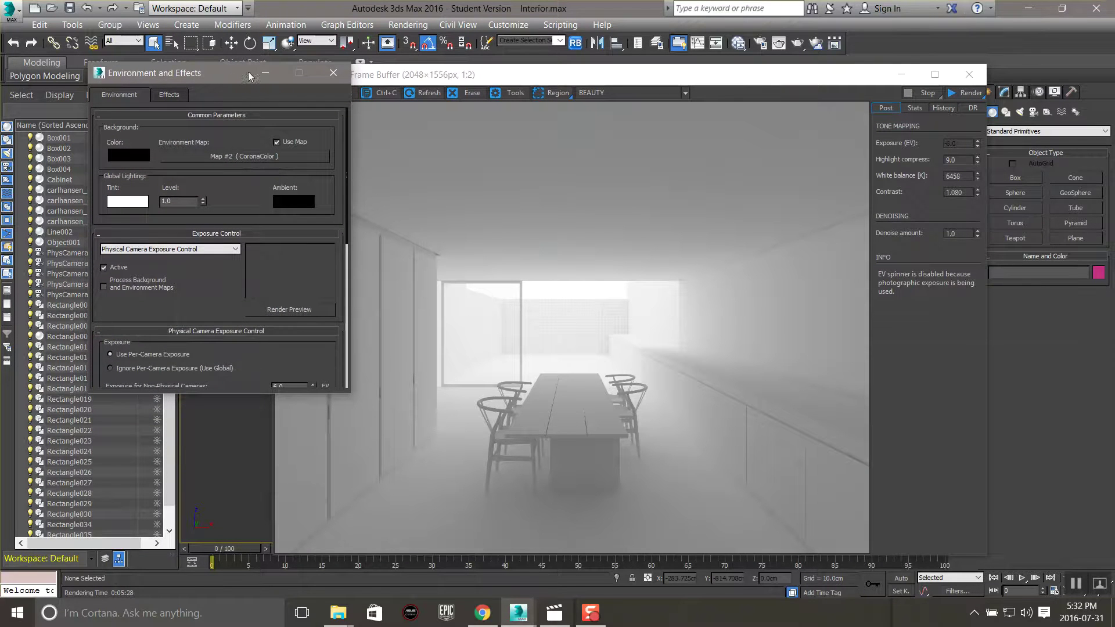
click(264, 74)
scroll(515, 394, up, 1)
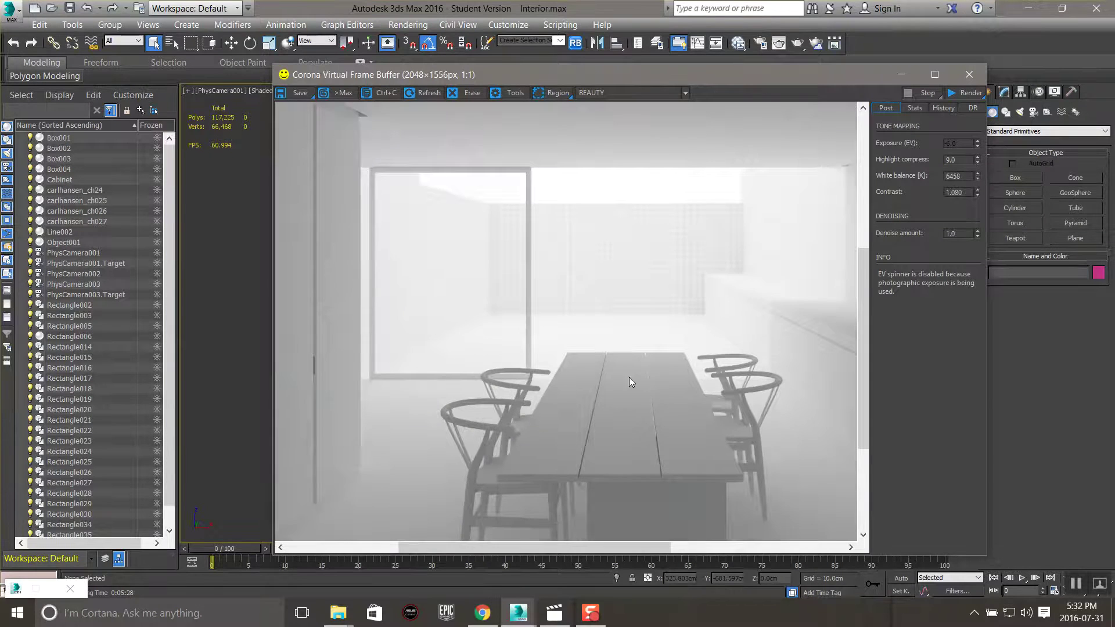
mouse_move(631, 380)
mouse_down()
mouse_move(599, 266)
mouse_move(444, 234)
mouse_move(645, 414)
mouse_move(757, 394)
mouse_up()
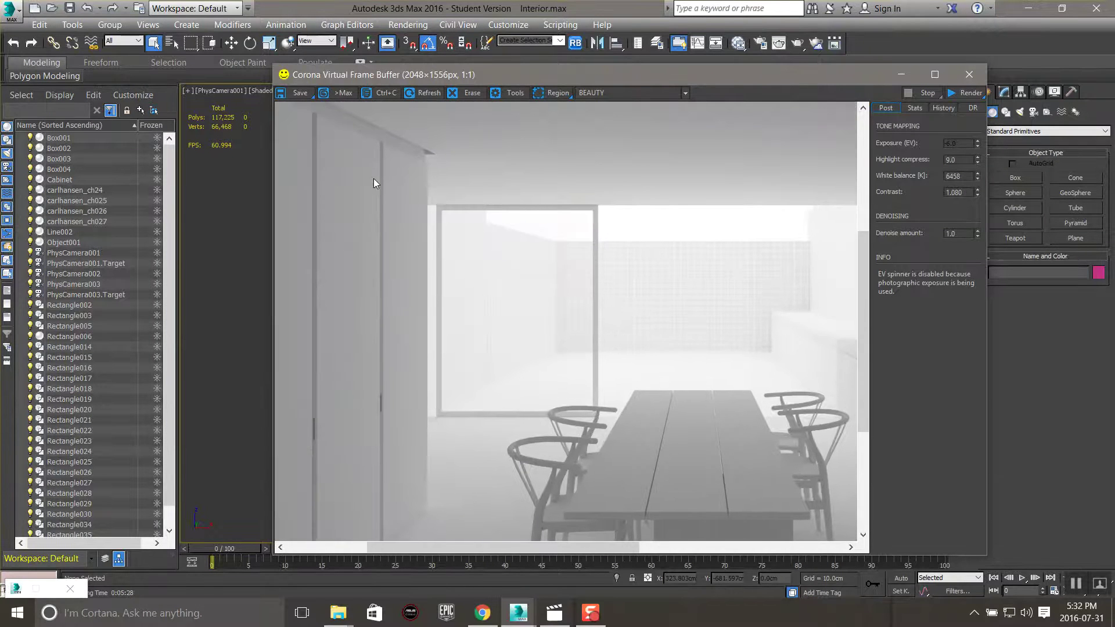
mouse_move(374, 183)
mouse_down()
mouse_move(468, 390)
mouse_move(759, 386)
mouse_move(551, 216)
mouse_move(468, 301)
mouse_up()
scroll(496, 262, down, 1)
mouse_move(479, 74)
mouse_down()
mouse_move(924, 187)
mouse_move(912, 323)
mouse_move(435, 65)
mouse_up()
scroll(482, 351, up, 1)
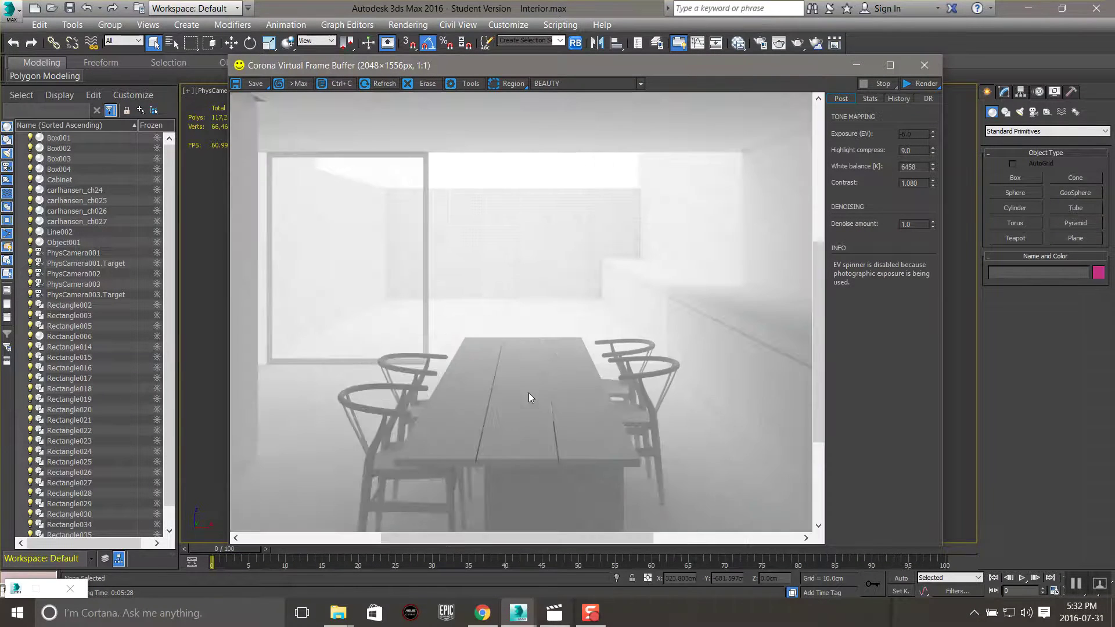
mouse_move(529, 393)
mouse_down()
mouse_move(467, 311)
mouse_move(433, 432)
mouse_move(418, 343)
mouse_move(508, 322)
mouse_up()
mouse_move(549, 226)
mouse_down()
mouse_move(472, 281)
mouse_move(432, 267)
mouse_up()
scroll(539, 233, up, 1)
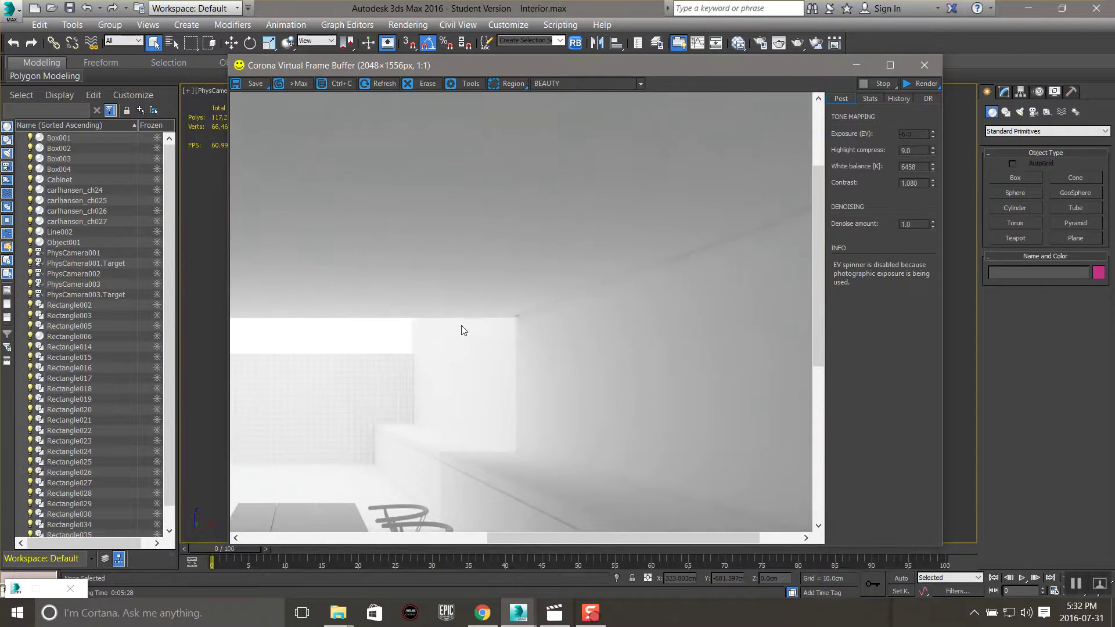
scroll(692, 201, down, 1)
drag(475, 333, 498, 244)
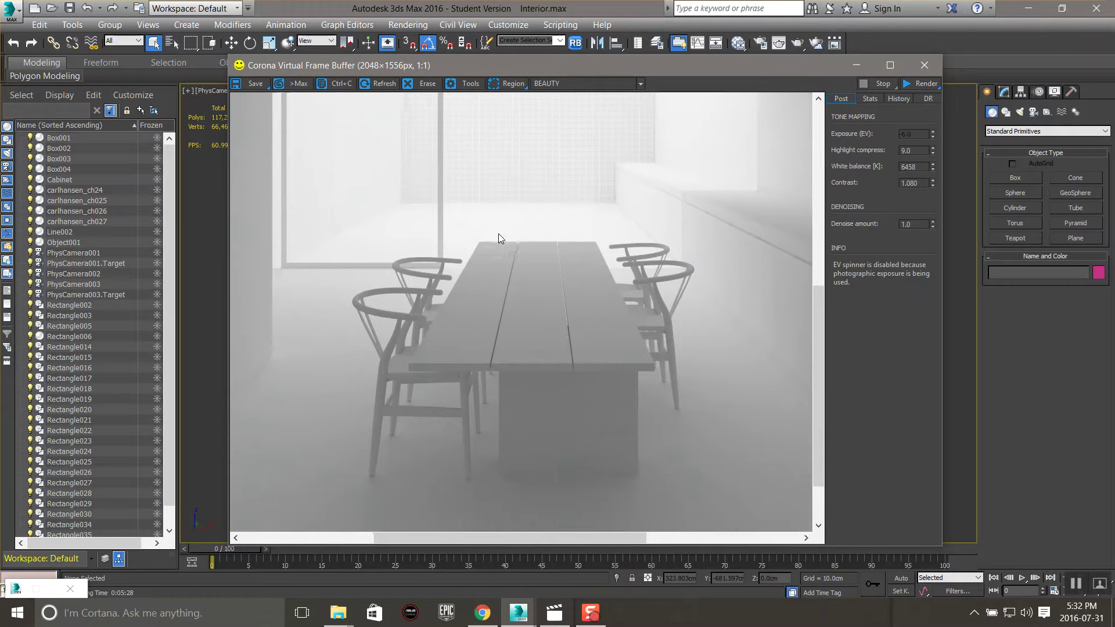
drag(557, 340, 557, 401)
scroll(557, 401, down, 1)
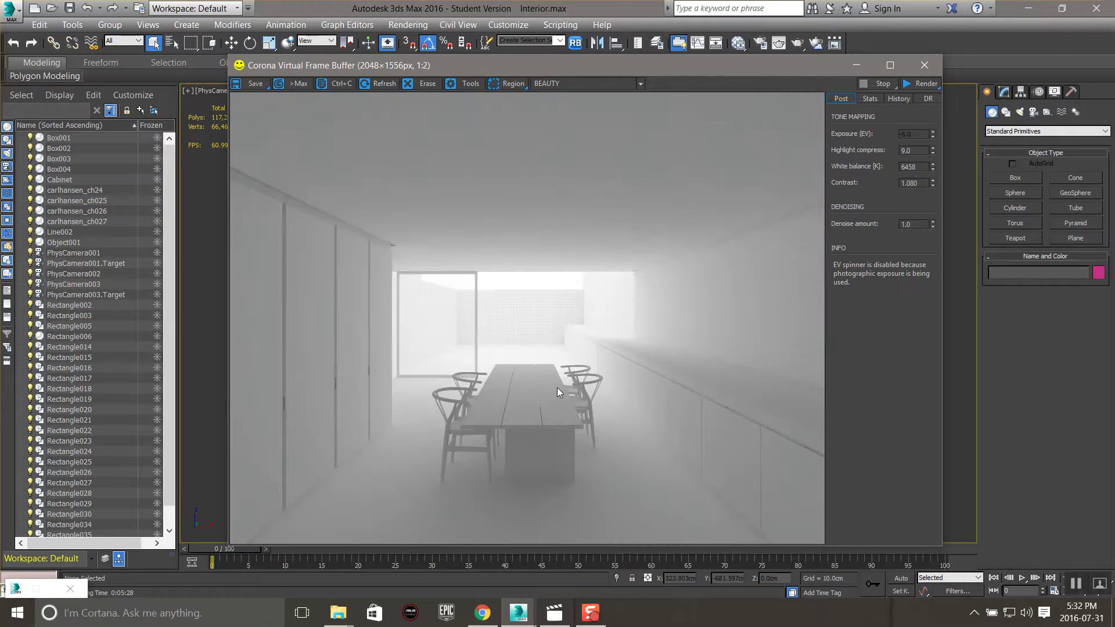
scroll(351, 340, up, 1)
scroll(549, 222, up, 1)
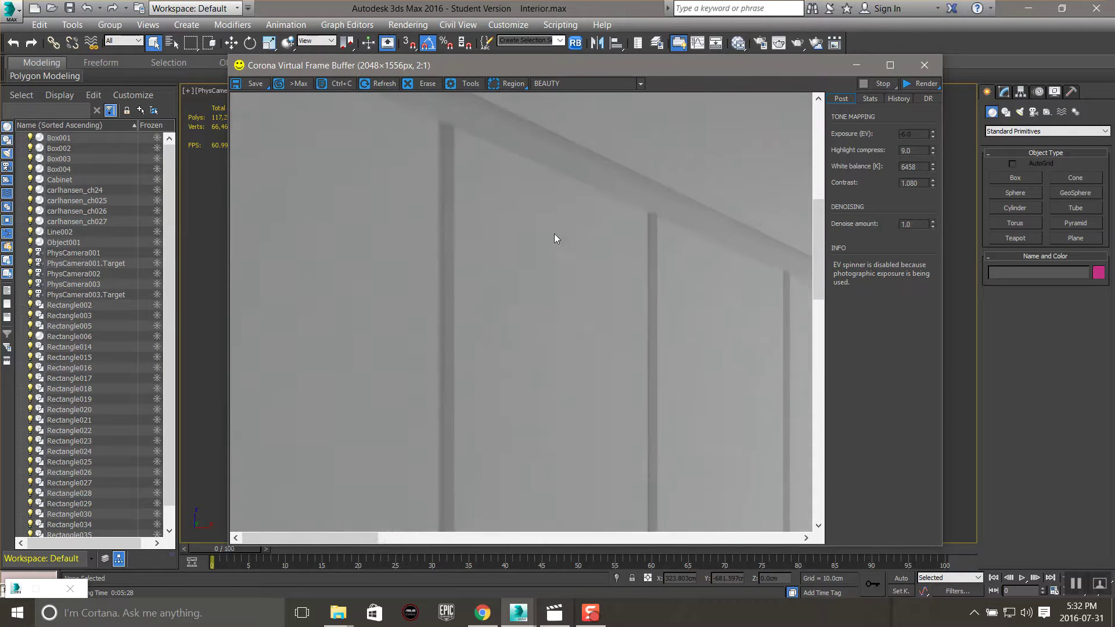
scroll(554, 235, down, 1)
drag(514, 311, 429, 213)
scroll(528, 305, down, 1)
scroll(341, 269, up, 1)
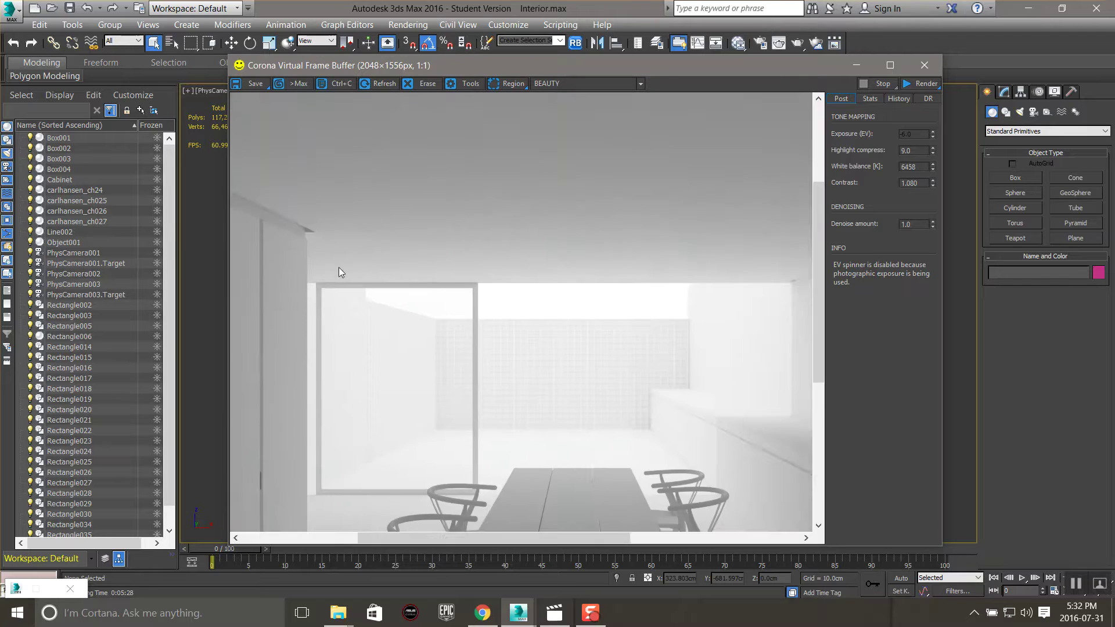
drag(340, 269, 396, 226)
scroll(395, 230, up, 1)
drag(420, 182, 372, 215)
scroll(418, 253, down, 1)
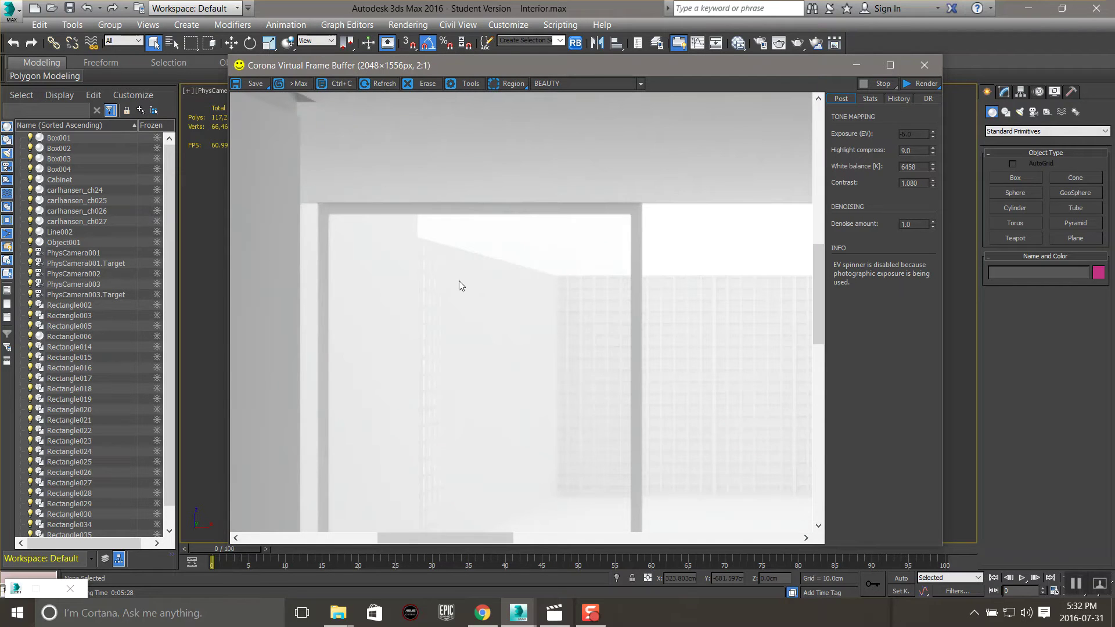
scroll(468, 280, up, 1)
scroll(468, 281, down, 1)
drag(622, 392, 498, 256)
scroll(505, 349, down, 2)
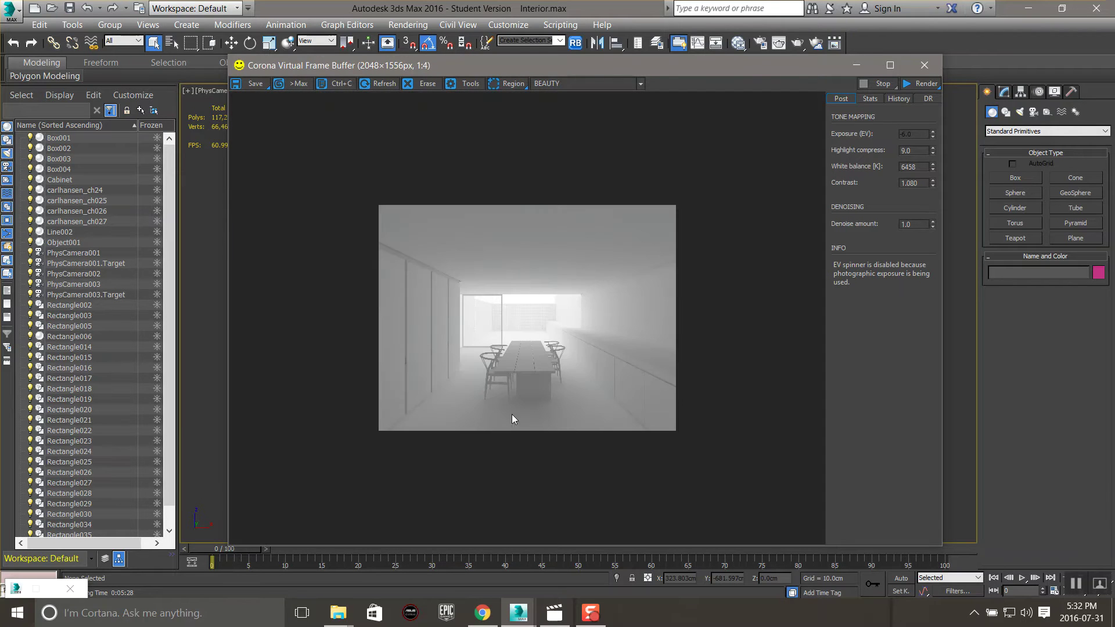